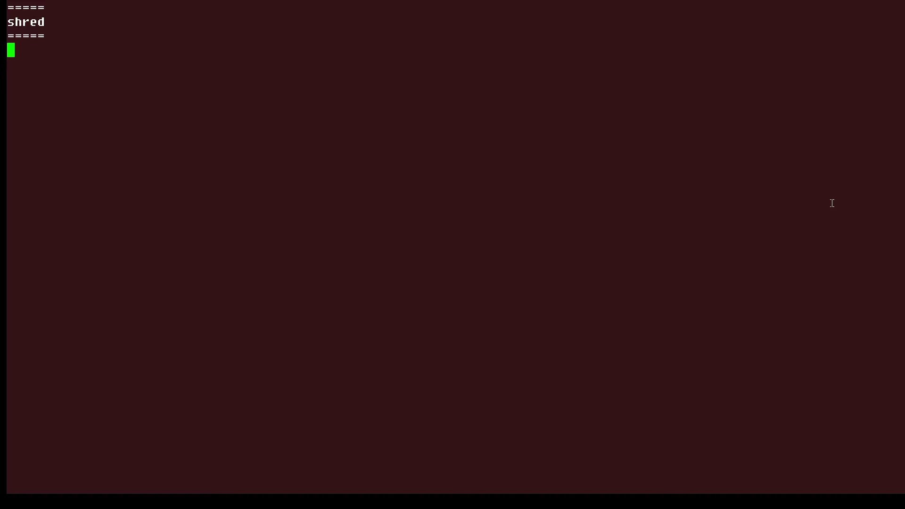
{"action": "type", "text": "head -20 myfile"}
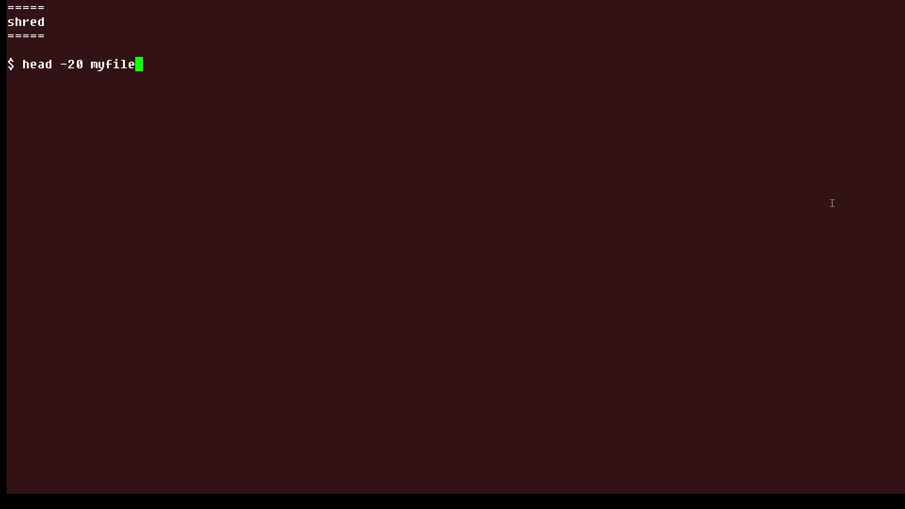
Run head -20 myfile to read the elf story, then shred myfile with random data
{"action": "key", "text": "Return"}
{"action": "type", "text": "shred myfile"}
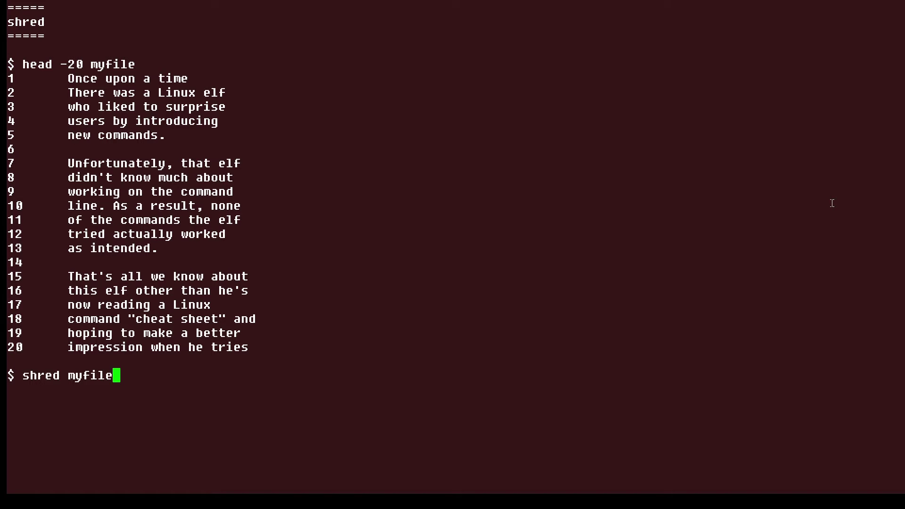
{"action": "key", "text": "Return"}
{"action": "type", "text": "head -5 myfile"}
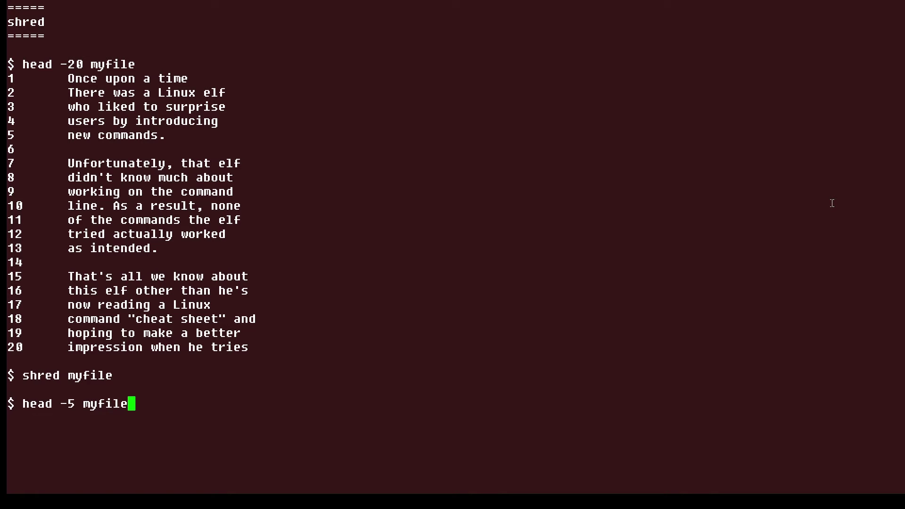
Run head -5 myfile, revealing only garbled random bytes
{"action": "key", "text": "Return"}
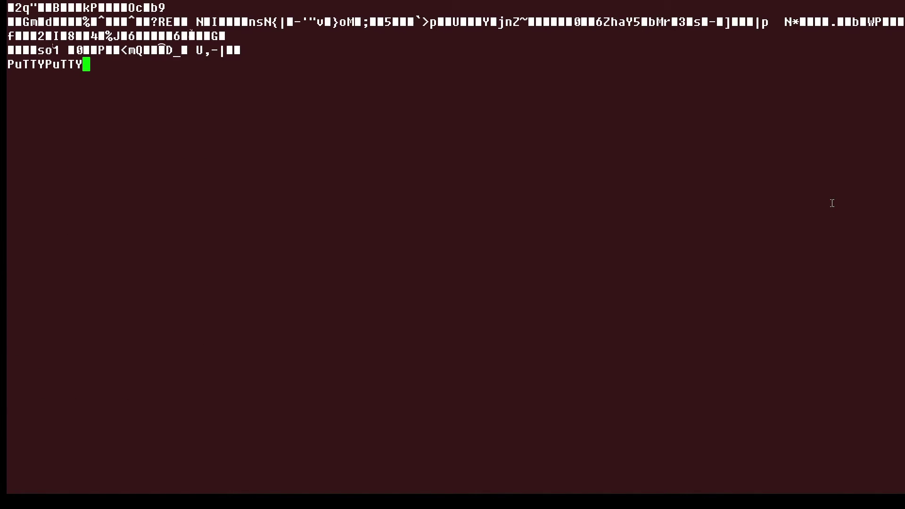
{"action": "type", "text": "shred -u myfile"}
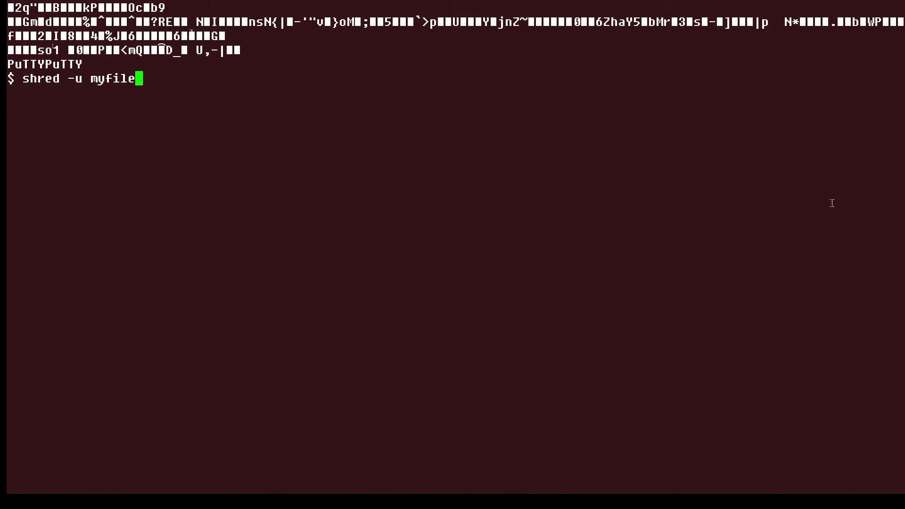
Run shred -u myfile, then ls myfile reports no such file
{"action": "key", "text": "Return"}
{"action": "type", "text": "ls myfile"}
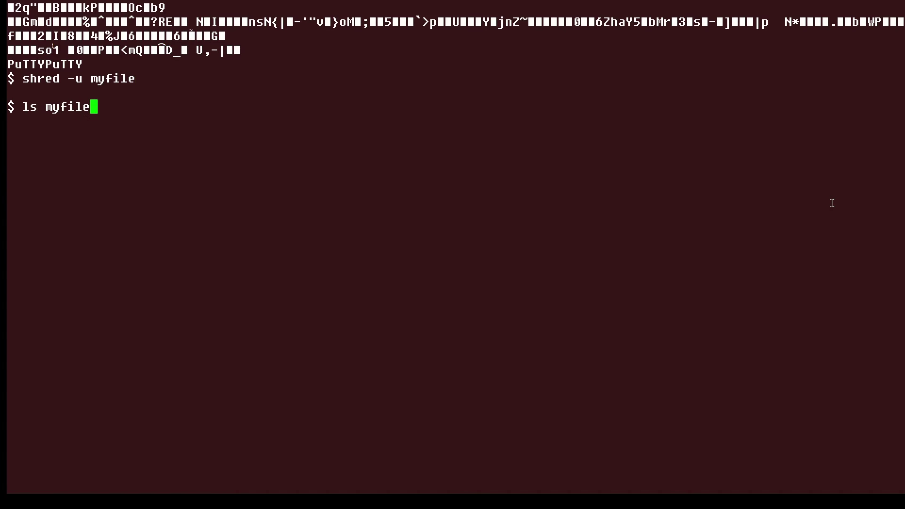
{"action": "key", "text": "Return"}
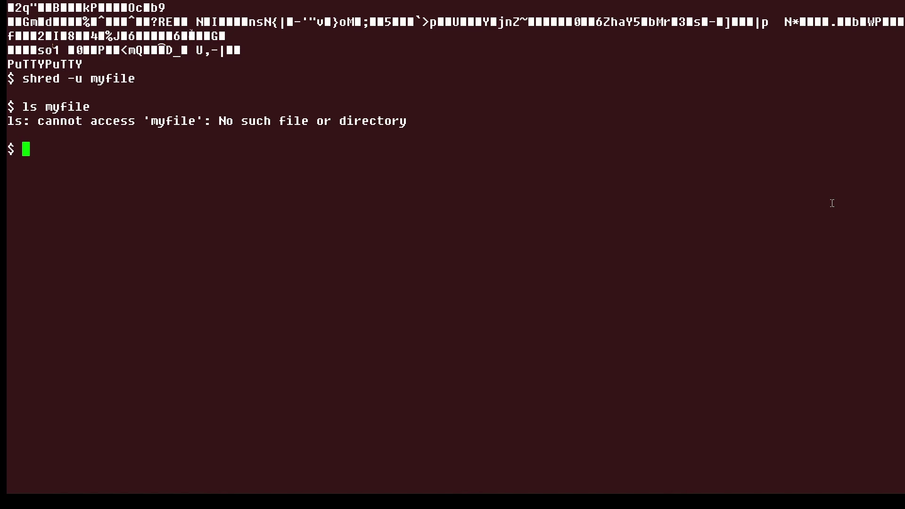